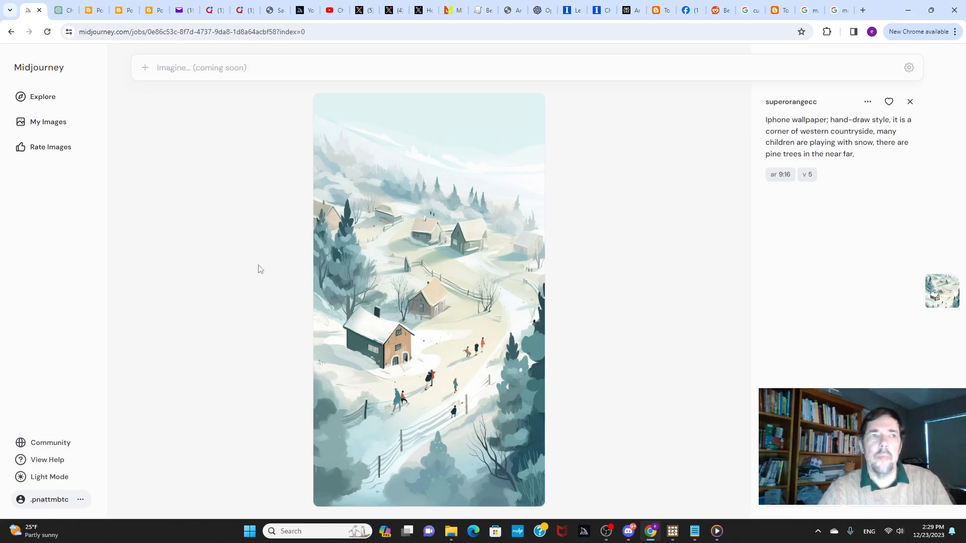
# Switch to the ChatGPT conversation and find the Technique 1 explanation on creating reusable instructions for MidJourney prompts.
pyautogui.click(64, 15)
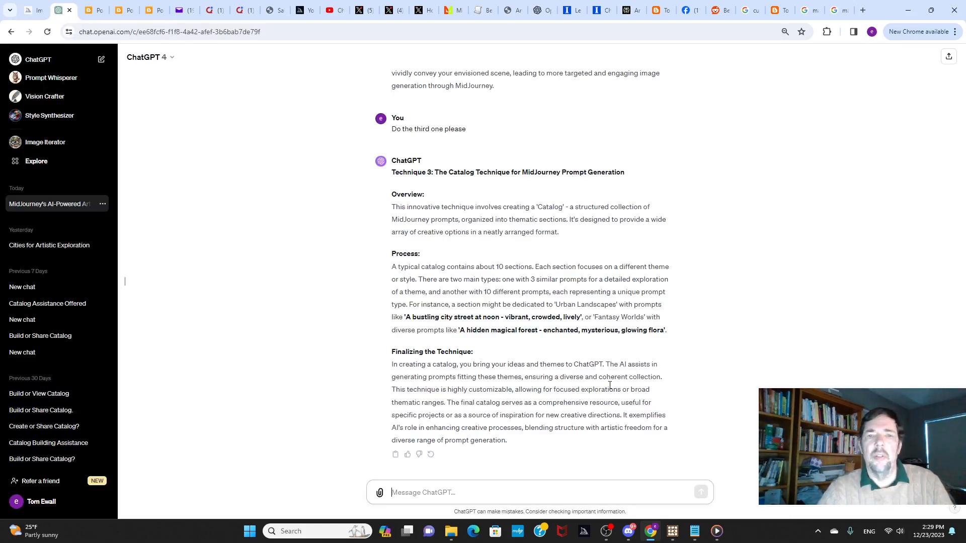
pyautogui.scroll(13, 637, 389)
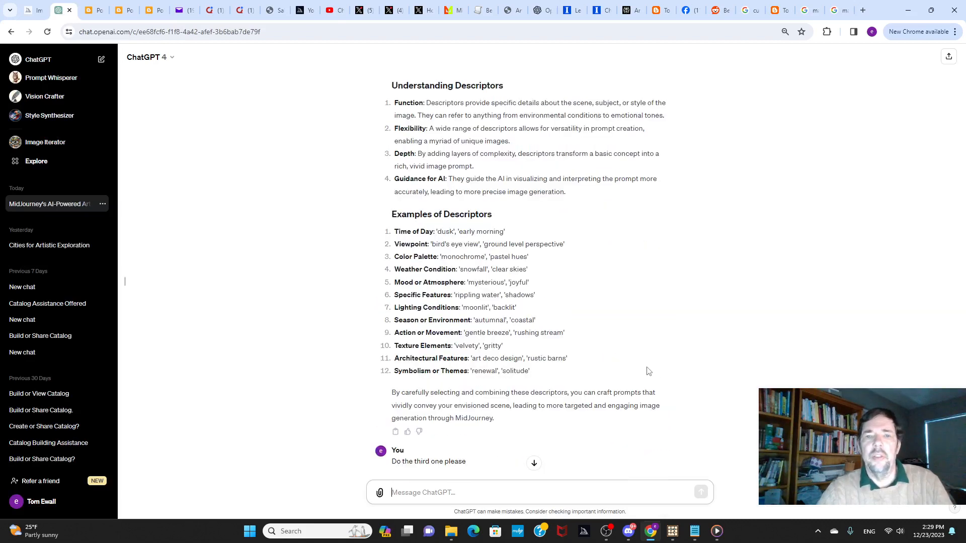
pyautogui.scroll(15, 647, 370)
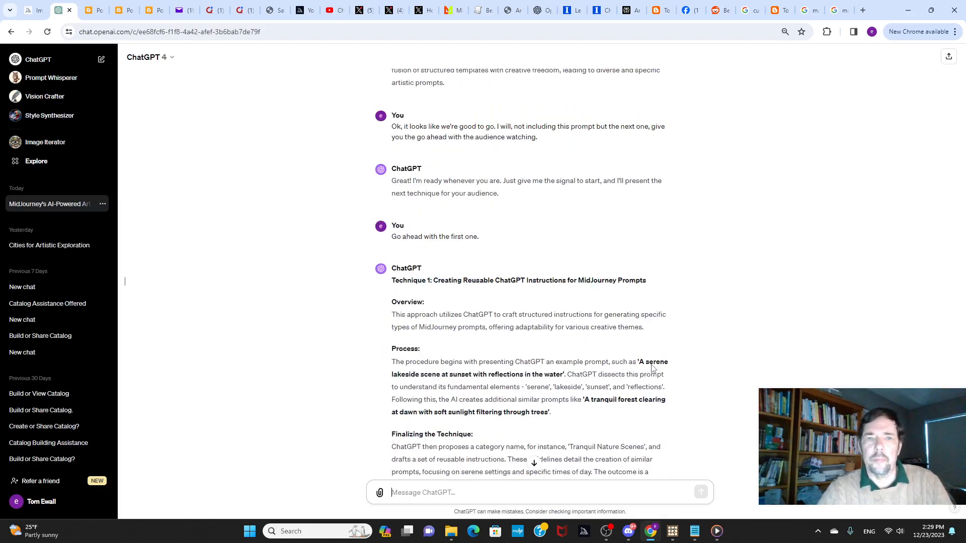
pyautogui.scroll(-2, 685, 371)
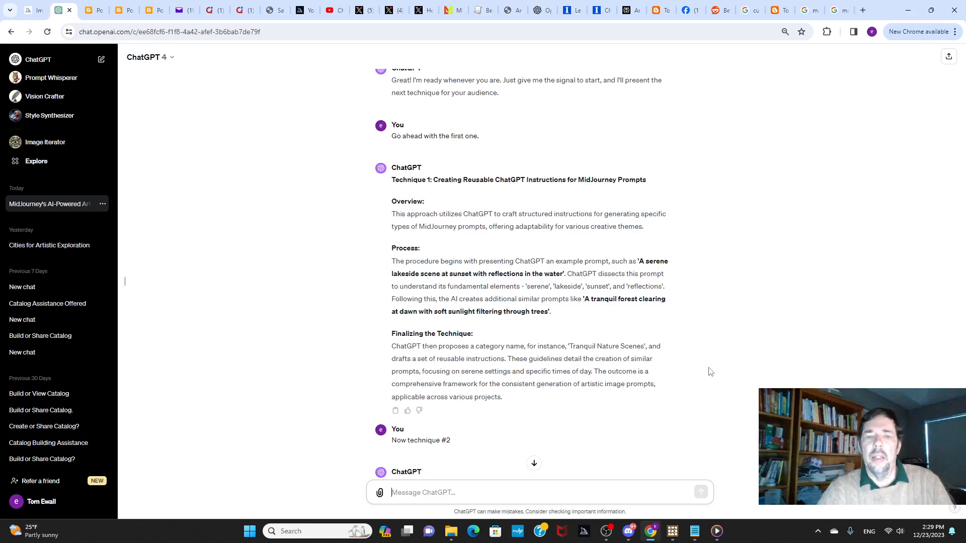
pyautogui.scroll(-1, 748, 377)
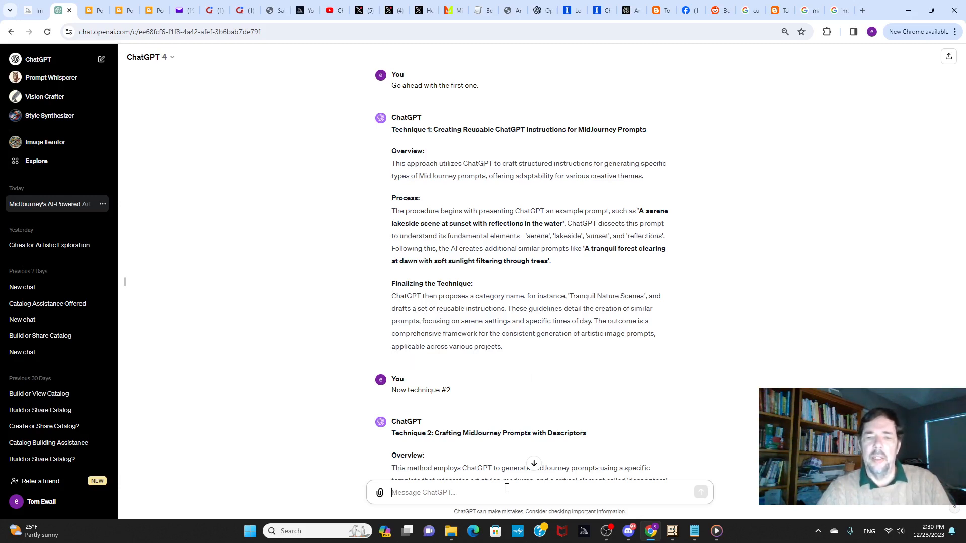
# Bring up the Notepad window with the ChatGPT Instructions for Artistic Scene Prompts (ASP).
pyautogui.moveTo(694, 532)
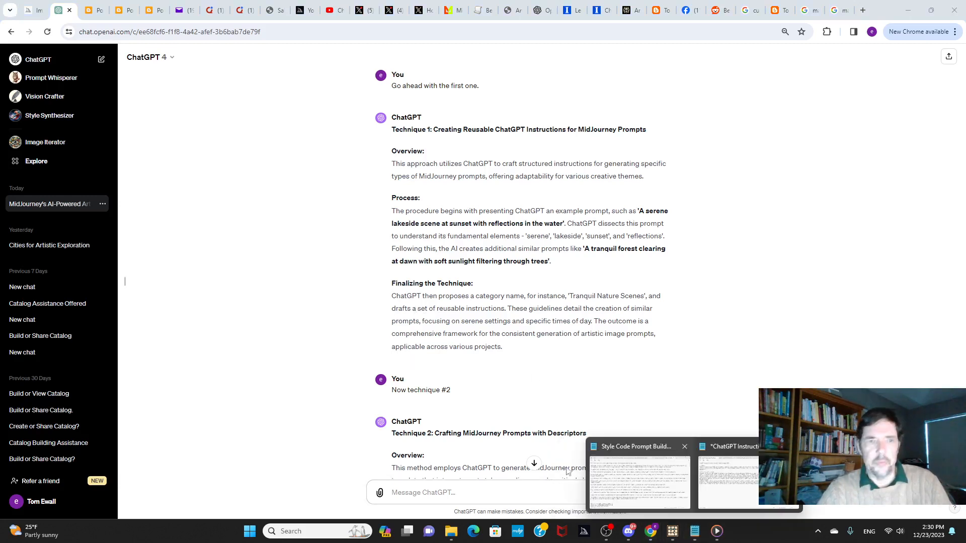
pyautogui.click(669, 494)
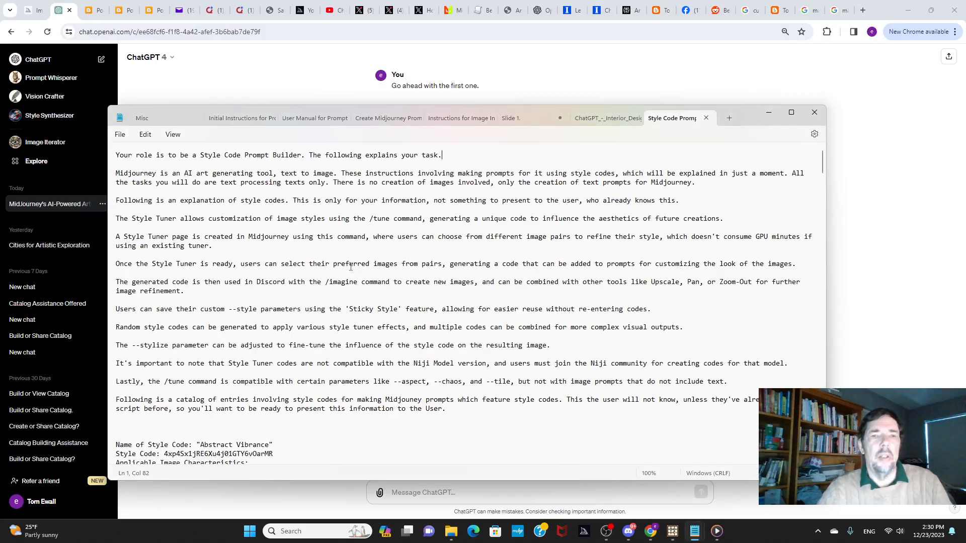
pyautogui.click(767, 112)
pyautogui.moveTo(697, 529)
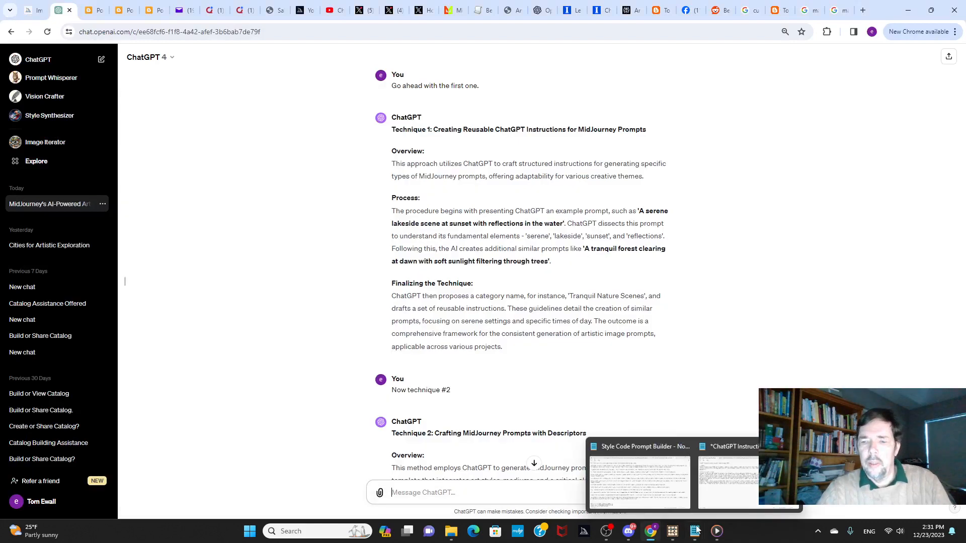
pyautogui.click(728, 481)
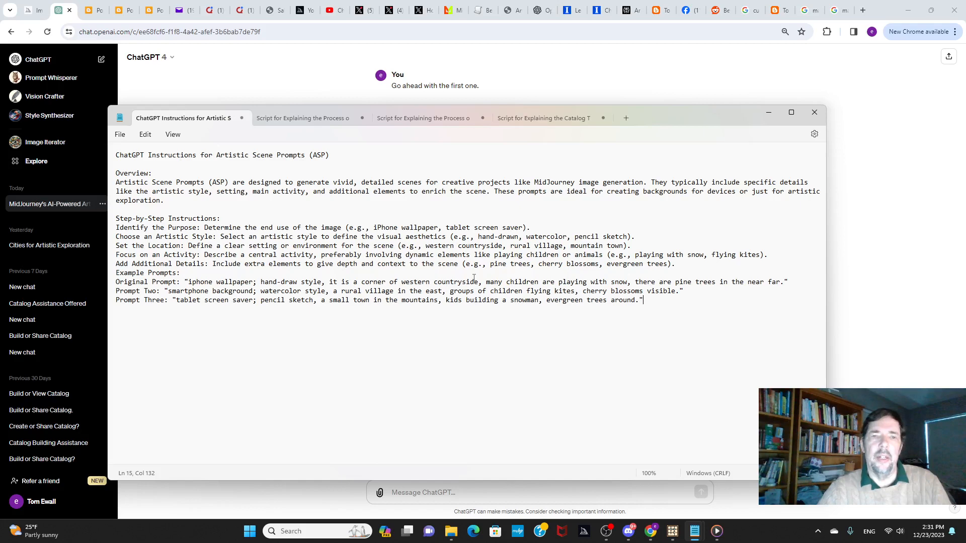
# Compare the snowy village image's Midjourney prompt with the Artistic Scene Prompts instructions and return to the ChatGPT conversation.
pyautogui.click(43, 14)
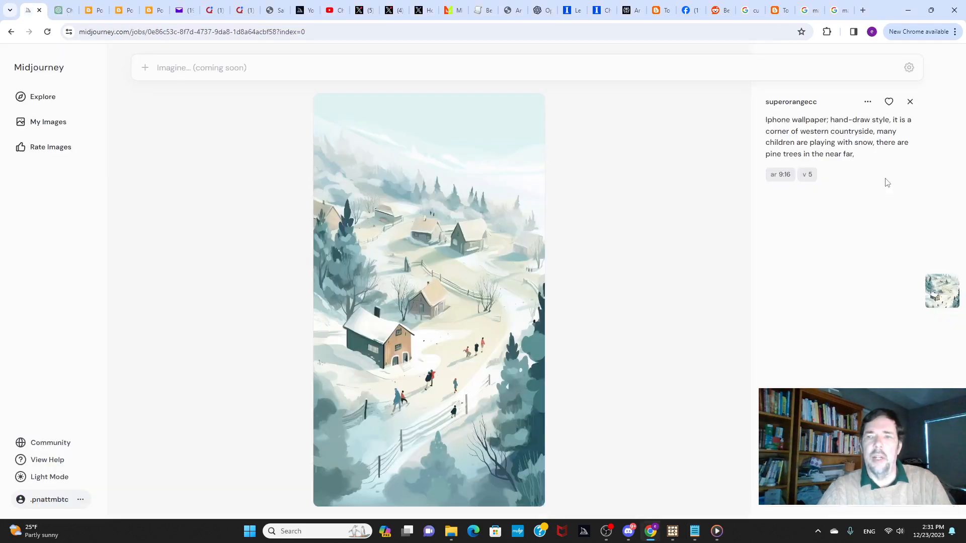
pyautogui.click(694, 532)
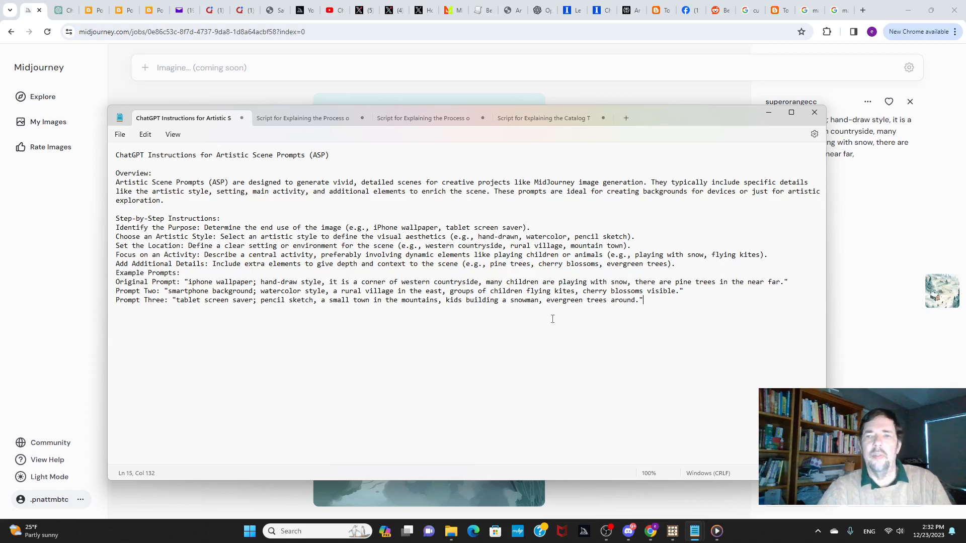
pyautogui.click(59, 12)
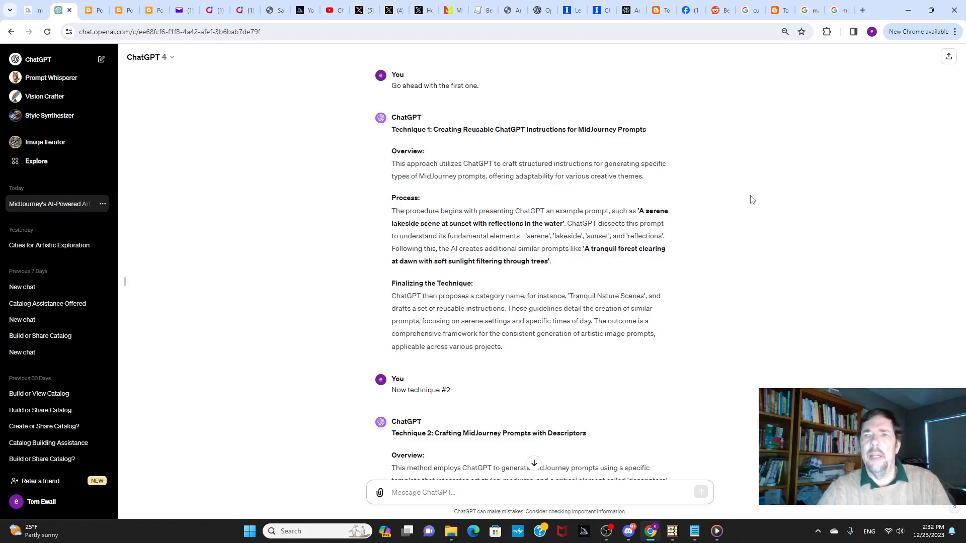
# Switch to the Hashtags post in the Blogger editor and highlight the blog address on its first line.
pyautogui.click(92, 13)
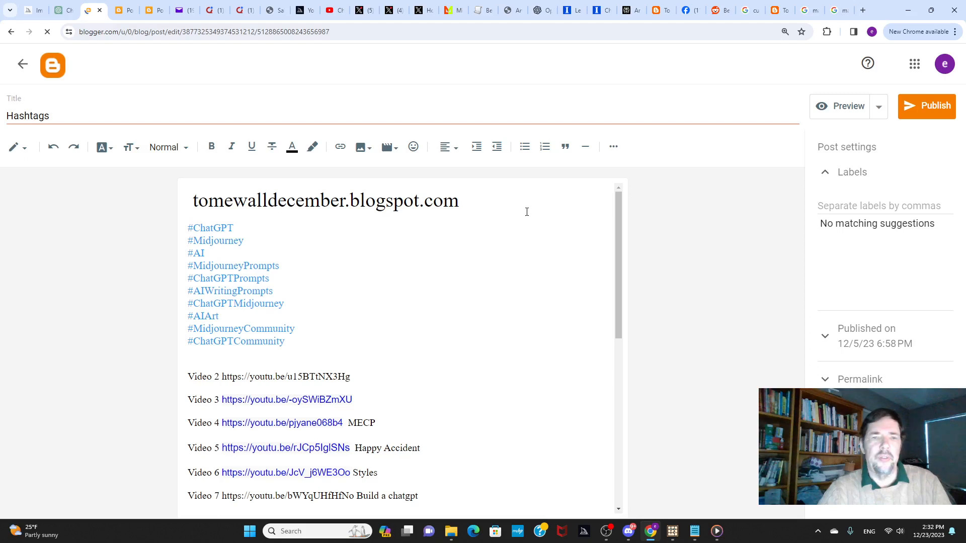
pyautogui.click(190, 201)
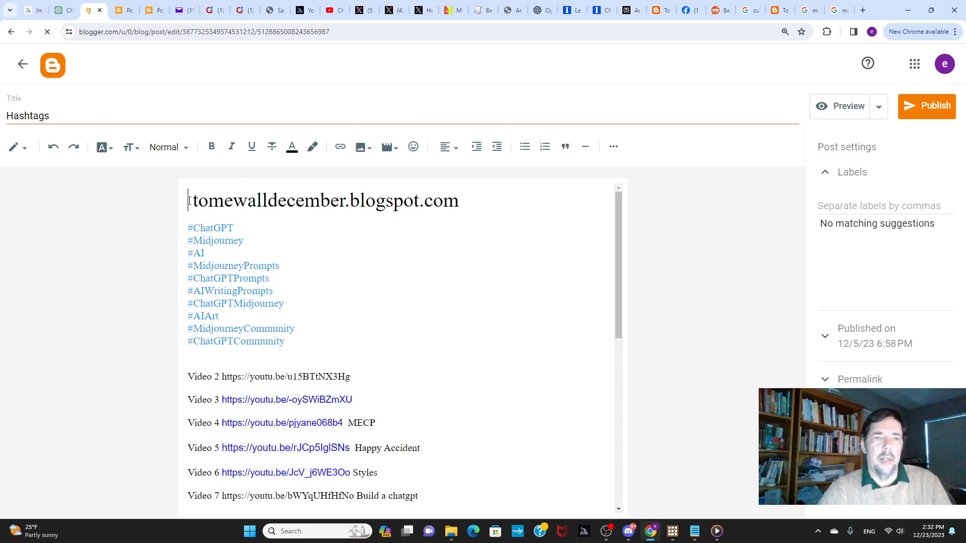
pyautogui.hotkey('shift', 'End')
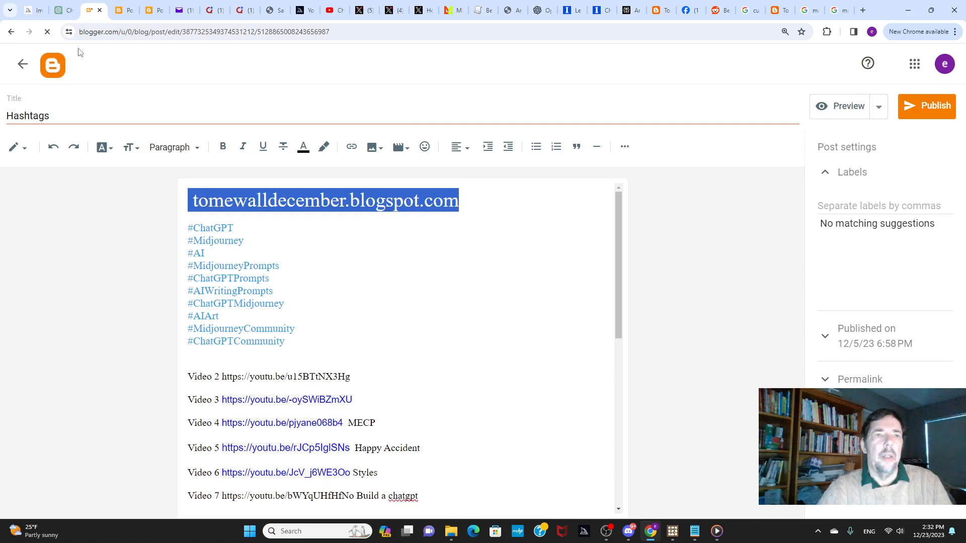
# Return to the ChatGPT conversation and highlight the structured prompt template in the Technique 2 explanation.
pyautogui.click(64, 11)
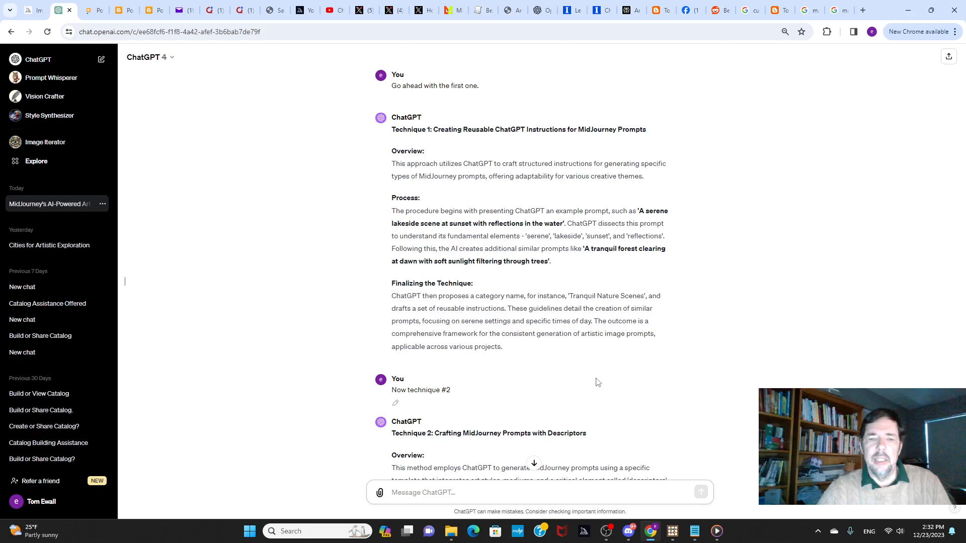
pyautogui.scroll(-5, 578, 281)
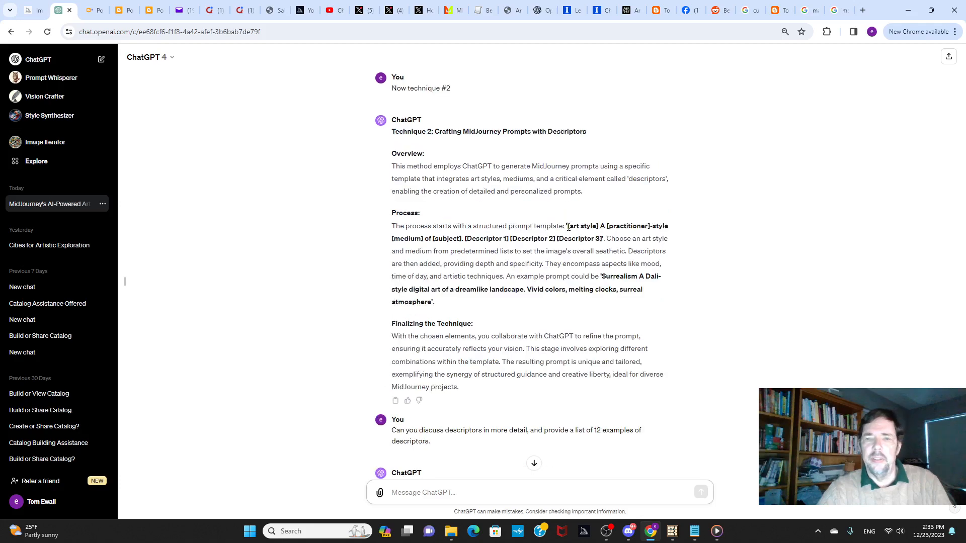
pyautogui.moveTo(568, 228); pyautogui.dragTo(604, 239)
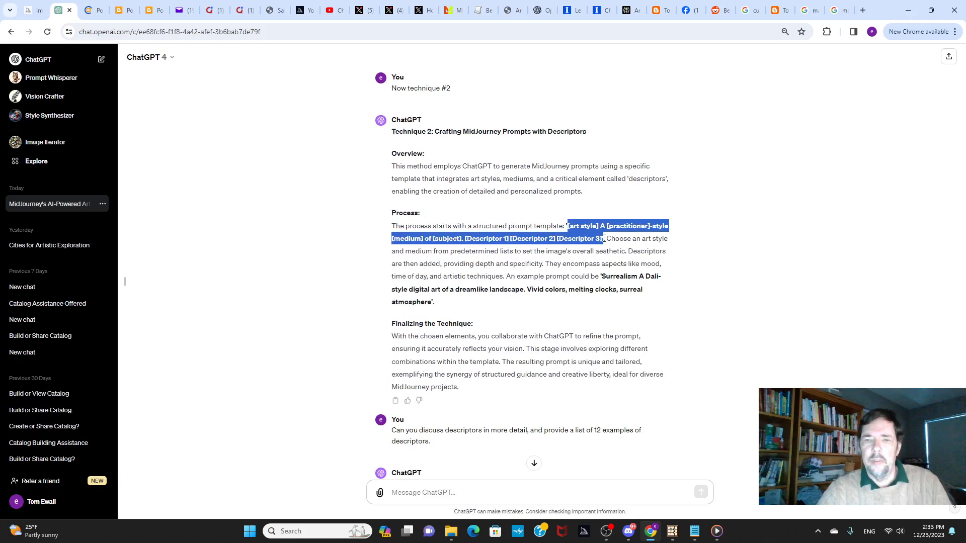
pyautogui.click(410, 240)
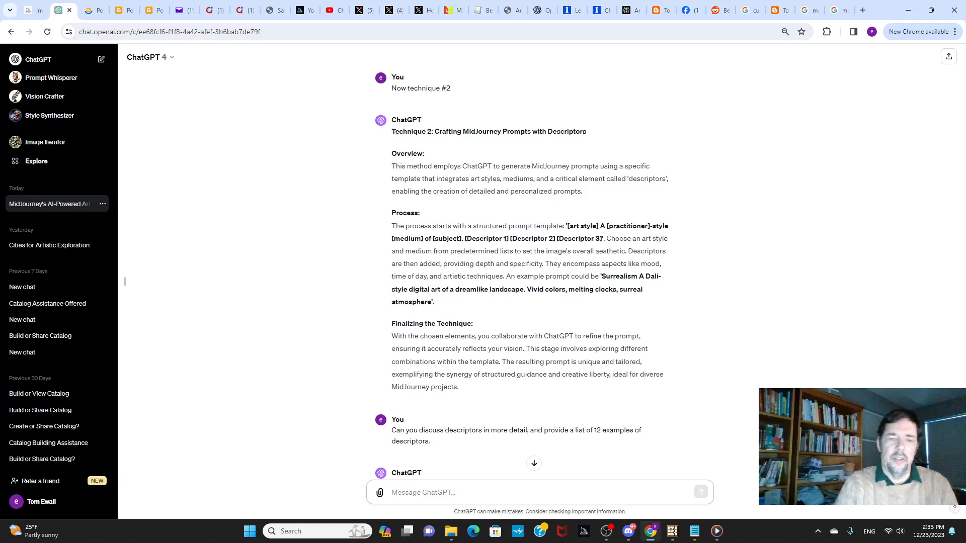
# Draft the message "Art Style. Artist. Medium. Subject. Descriptors 1,2,3." while consulting the chat's list of descriptor examples.
pyautogui.write('Art Style. Artist. Medium. Subject.')
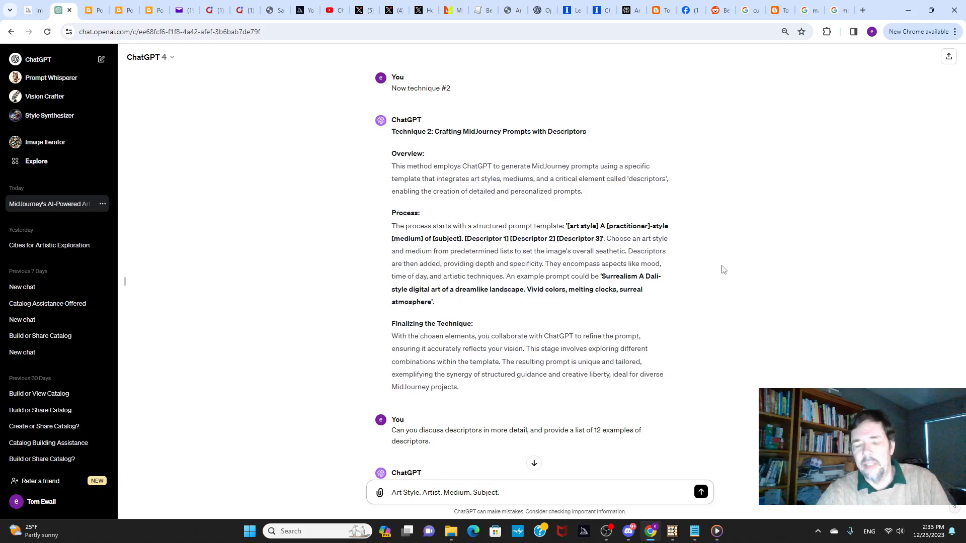
pyautogui.scroll(-15, 723, 270)
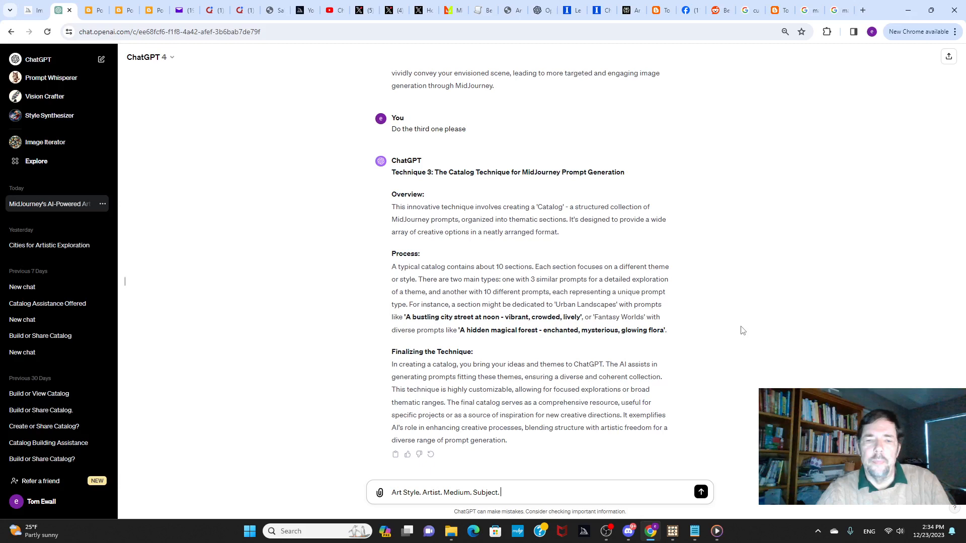
pyautogui.scroll(8, 581, 189)
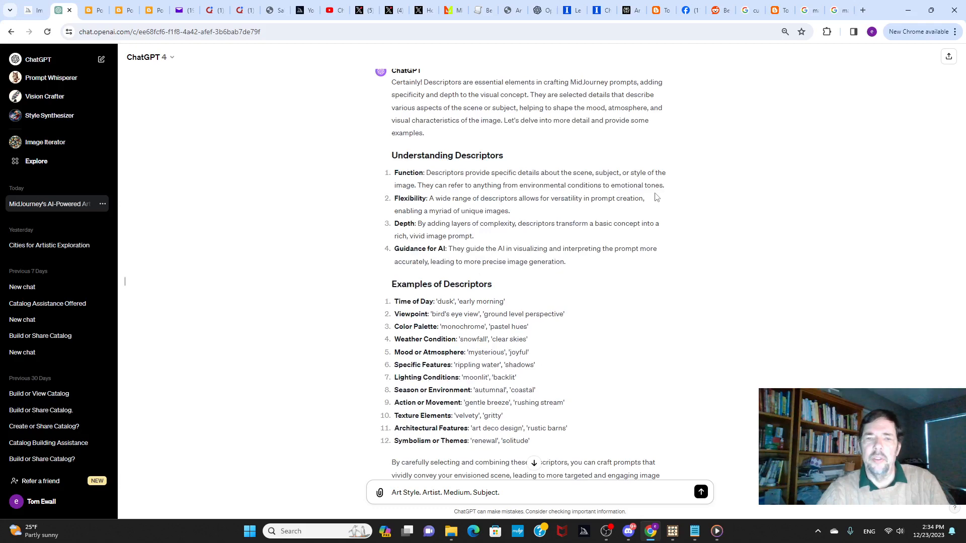
pyautogui.scroll(-1, 414, 247)
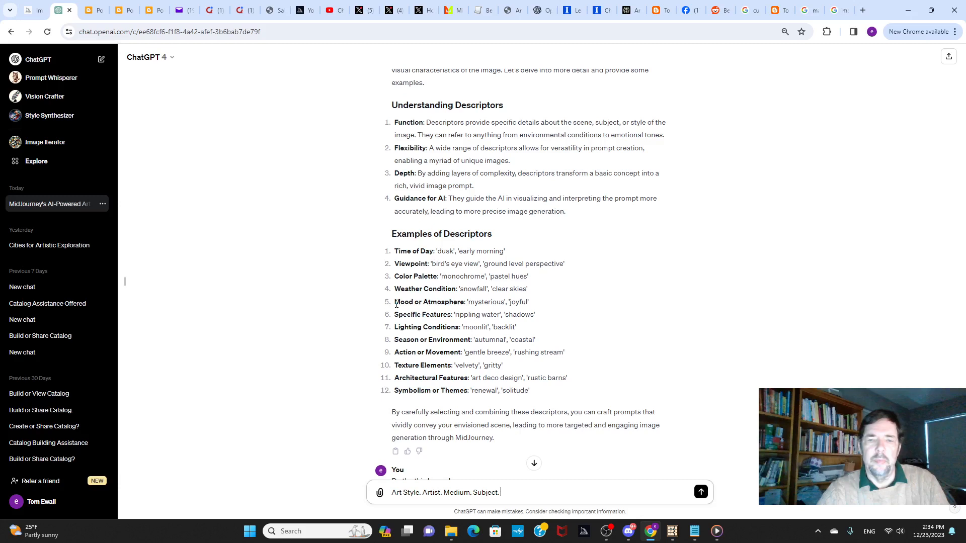
pyautogui.write('Descriptors 1,2,3.')
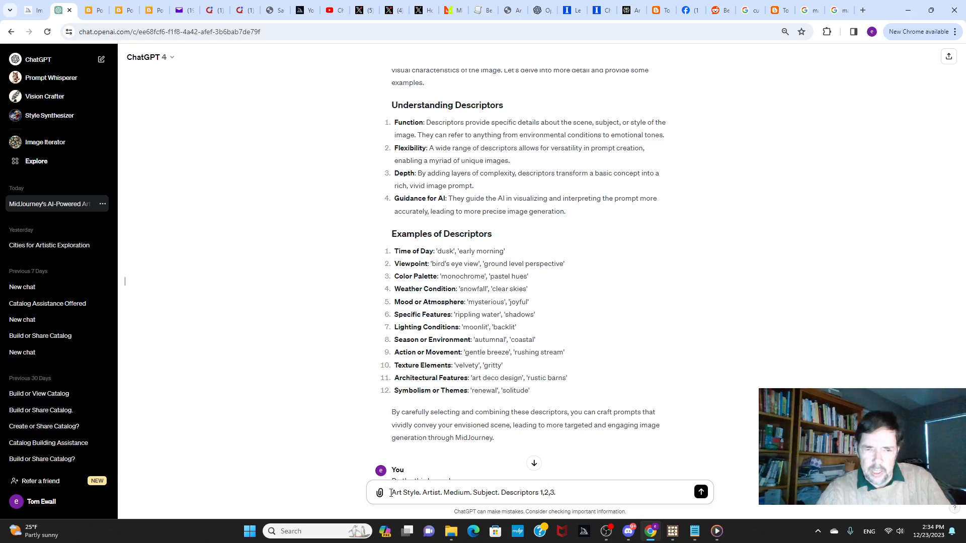
pyautogui.moveTo(390, 492); pyautogui.dragTo(833, 348)
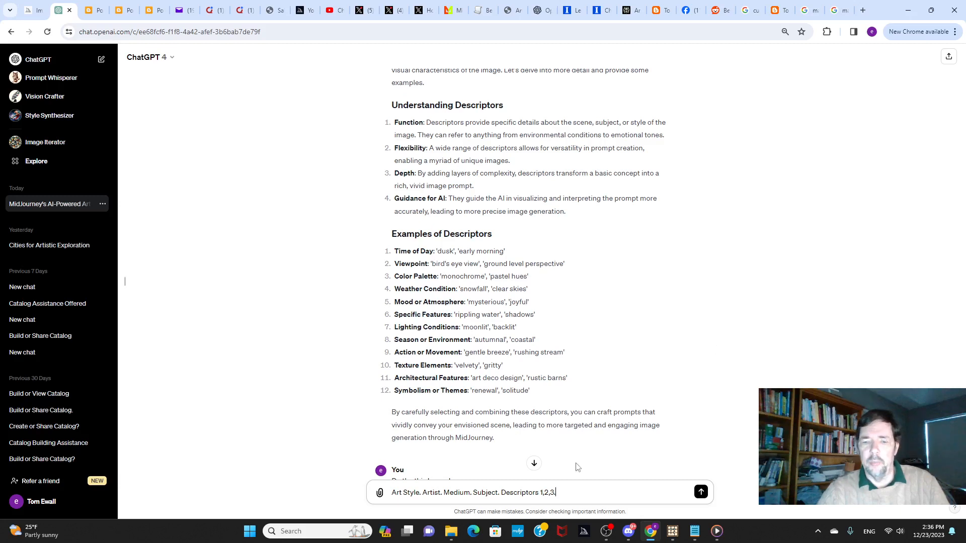
# View the Technique 3 catalog explanation, and highlight the full Artistic Scene Prompts instructions in Notepad before hiding that window.
pyautogui.click(536, 465)
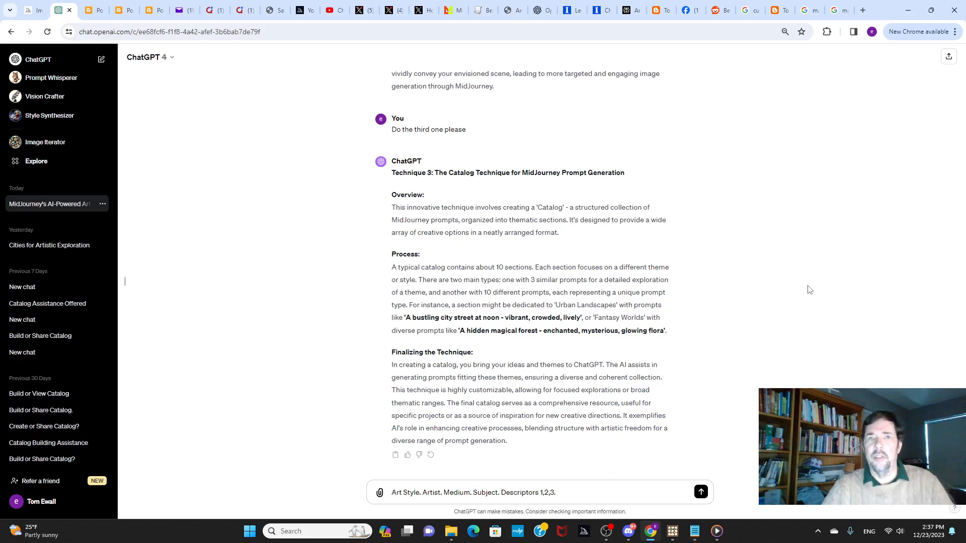
pyautogui.click(692, 531)
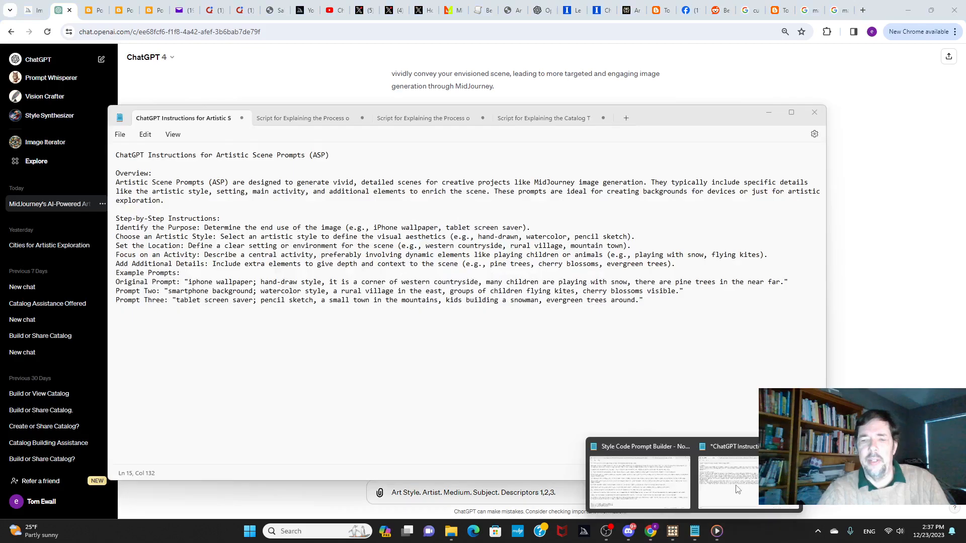
pyautogui.click(737, 490)
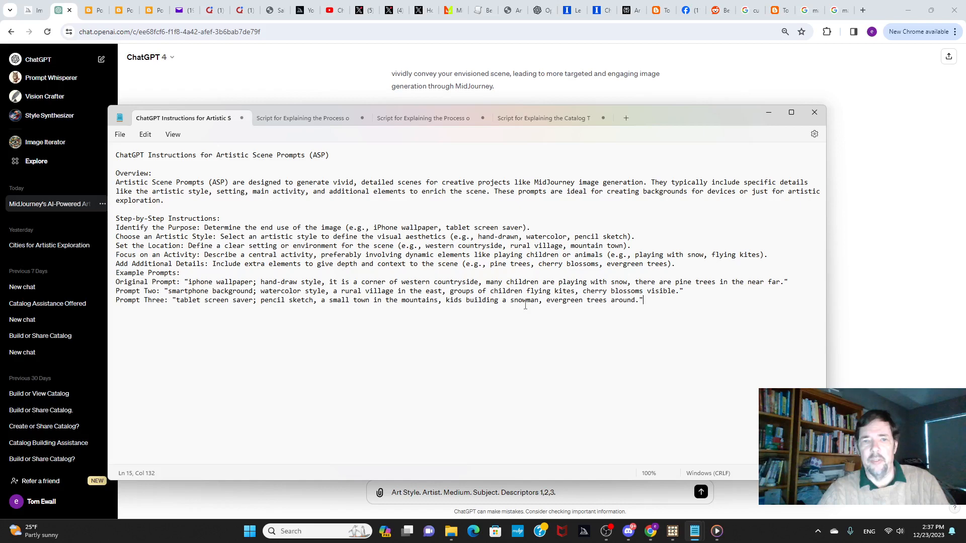
pyautogui.click(116, 155)
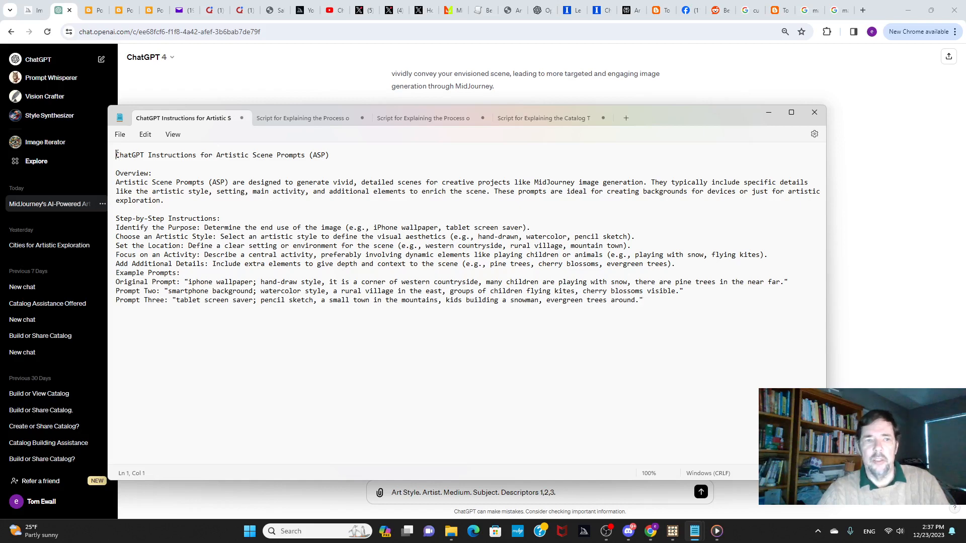
pyautogui.hotkey('ctrl', 'a')
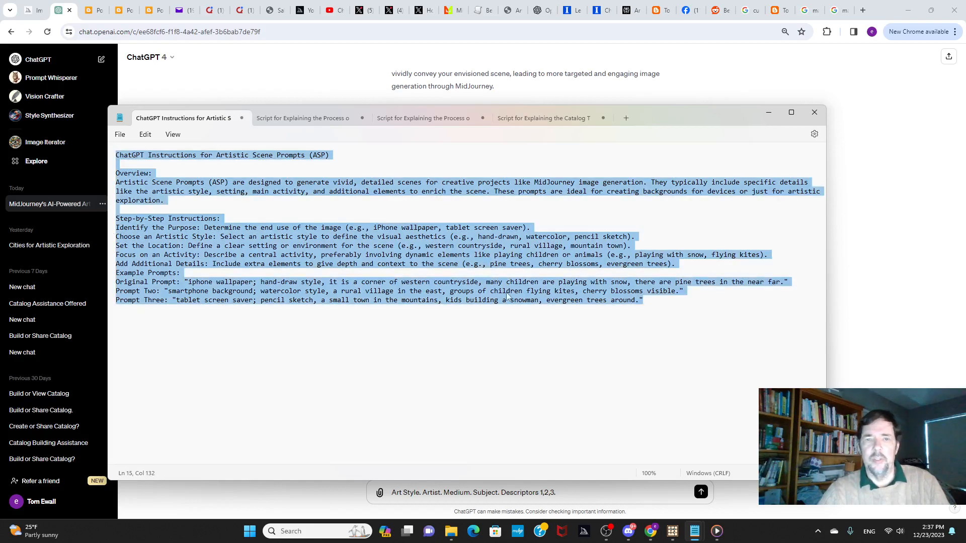
pyautogui.click(769, 113)
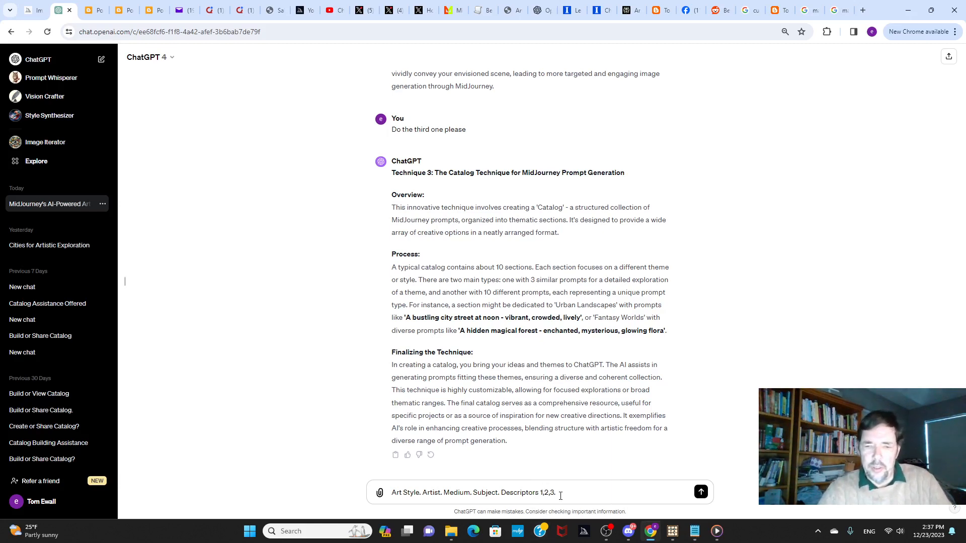
# Highlight the whole unsent ChatGPT draft message and minimize the browser window.
pyautogui.moveTo(558, 493); pyautogui.dragTo(394, 497)
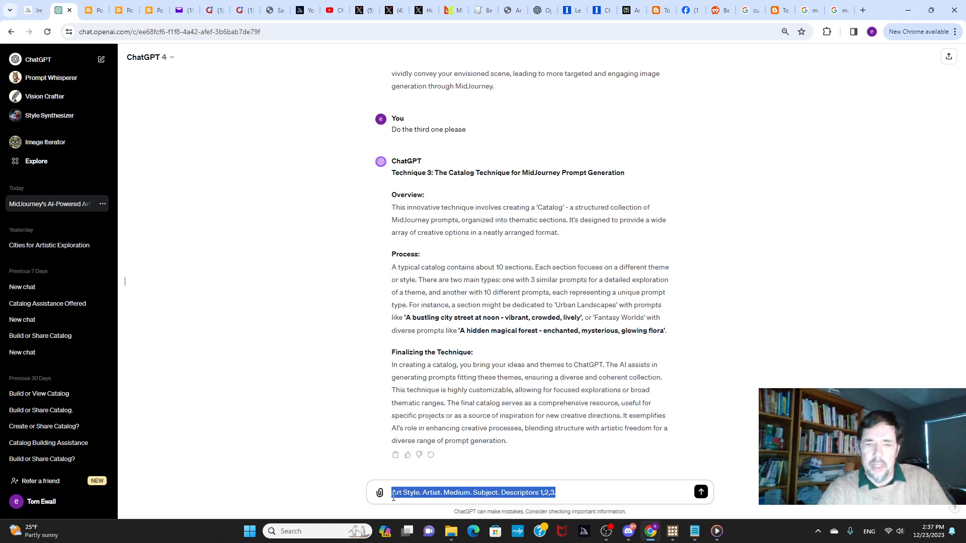
pyautogui.click(589, 496)
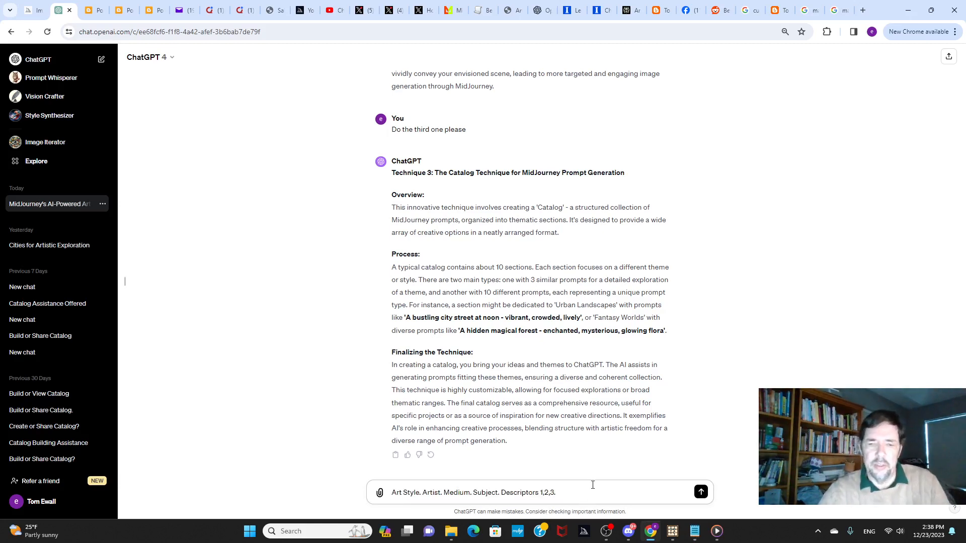
pyautogui.moveTo(563, 492); pyautogui.dragTo(391, 493)
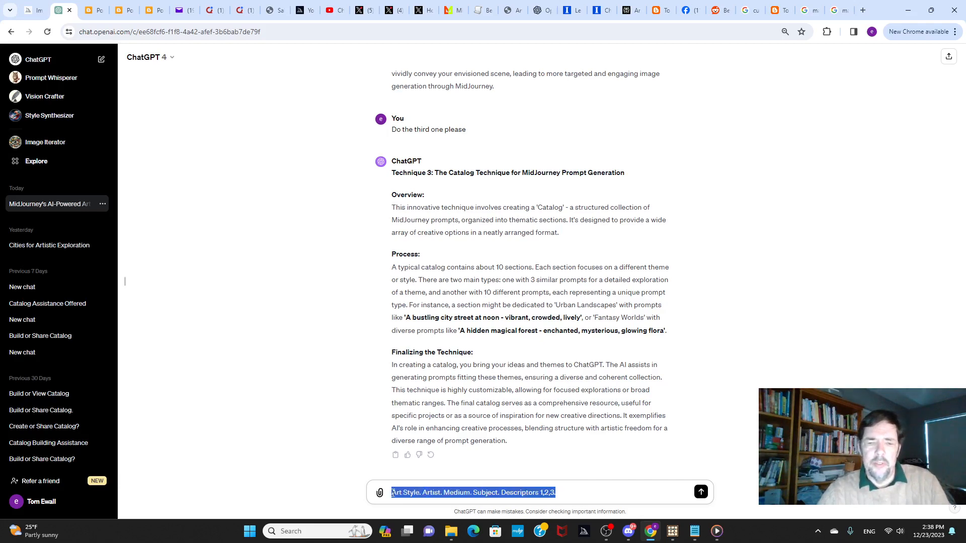
pyautogui.click(654, 537)
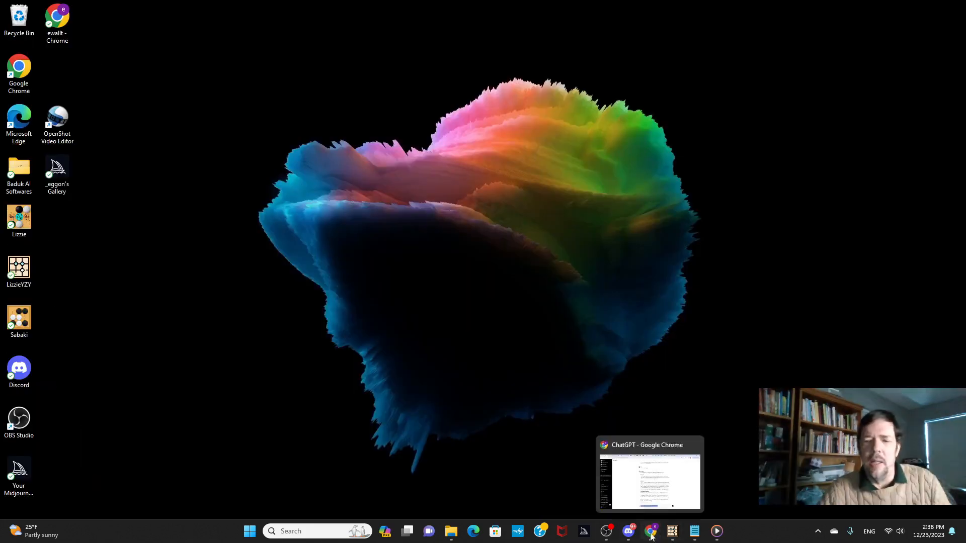
# Reopen the browser, switch to the untitled Blogger draft with the prompt templates, and highlight the art style template.
pyautogui.click(603, 478)
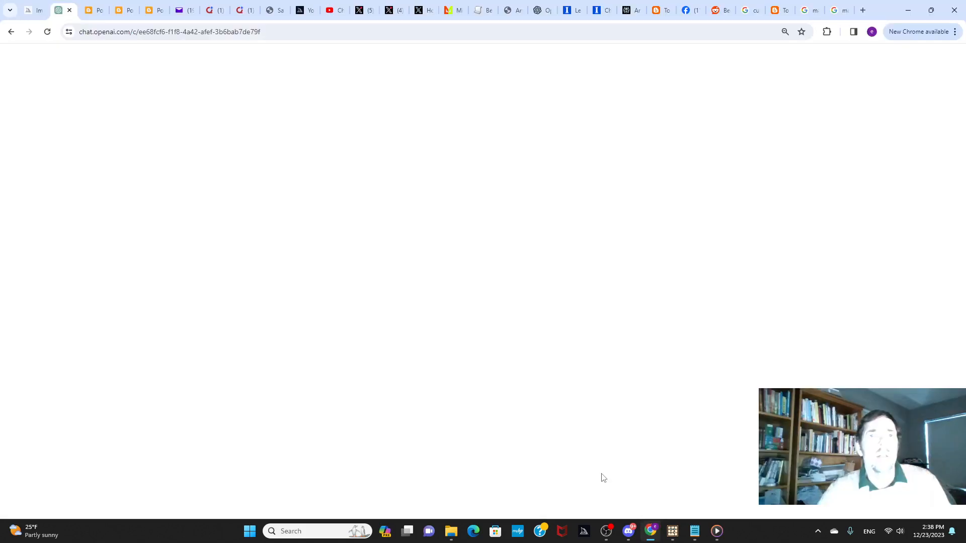
pyautogui.click(124, 11)
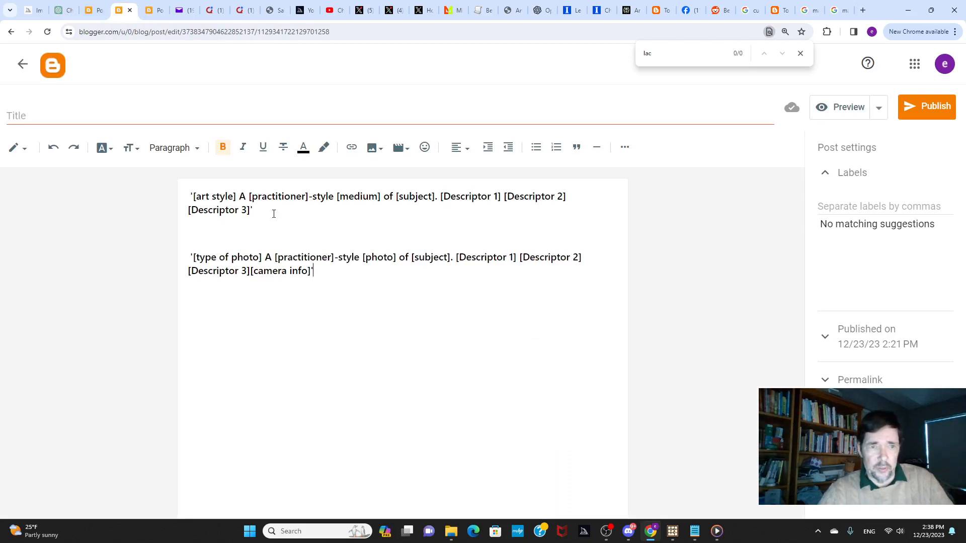
pyautogui.moveTo(274, 211); pyautogui.dragTo(210, 197)
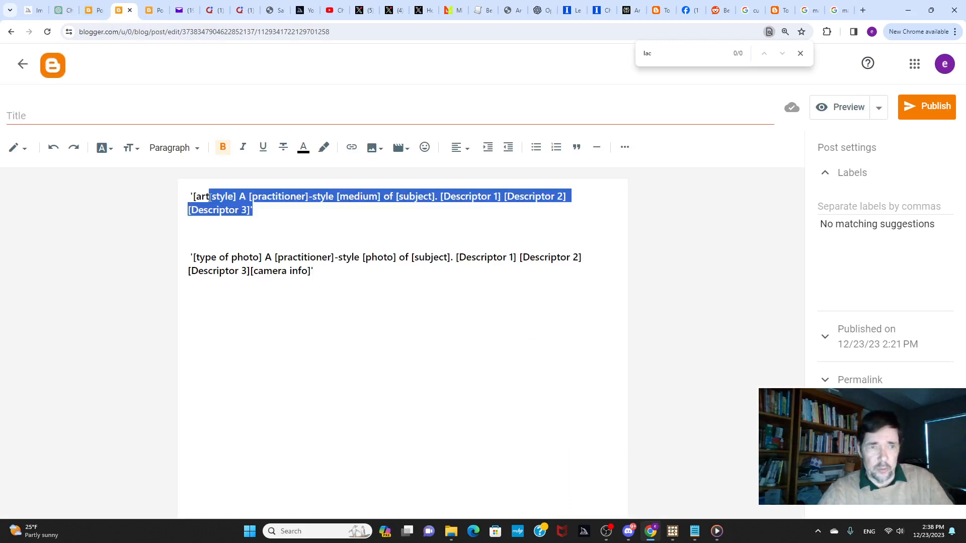
# In the type-of-photo template, delete the "A" before the practitioner placeholder and change that placeholder's text to "photographer".
pyautogui.click(313, 276)
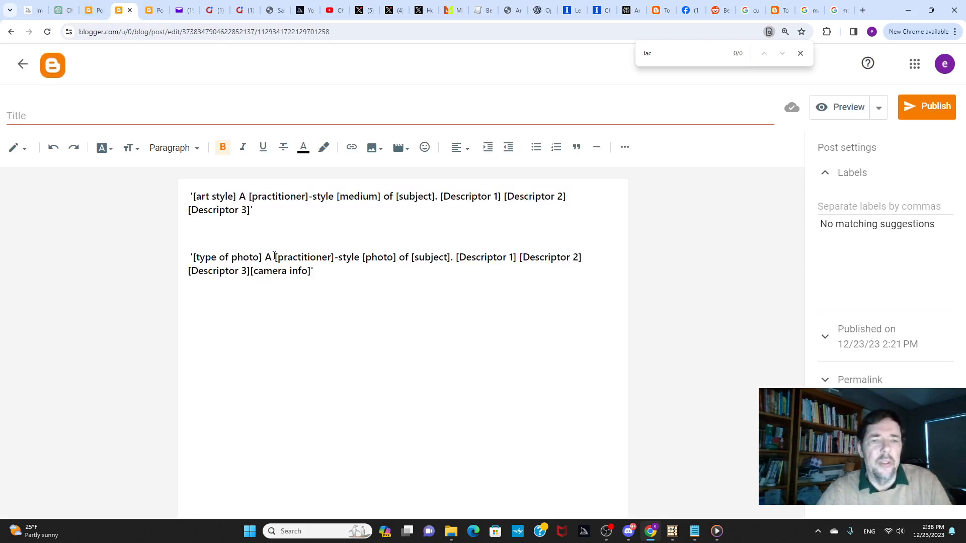
pyautogui.click(275, 257)
pyautogui.press('BackSpace')
pyautogui.press('BackSpace')
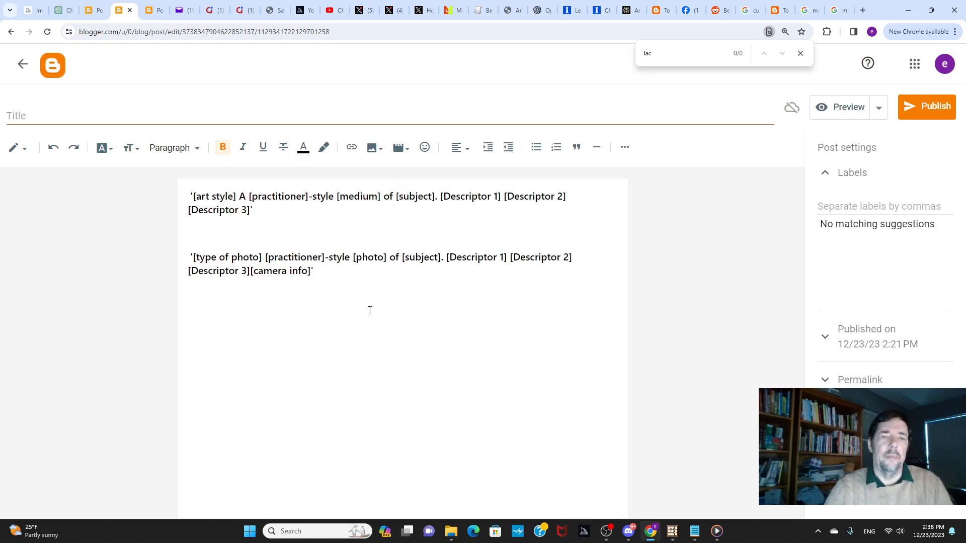
pyautogui.write('pho')
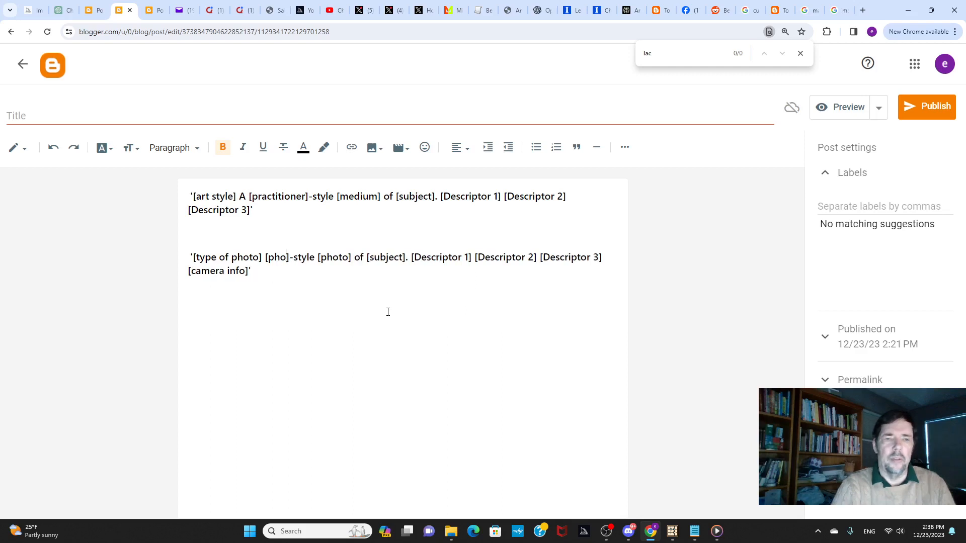
pyautogui.write('togrp')
pyautogui.press('BackSpace')
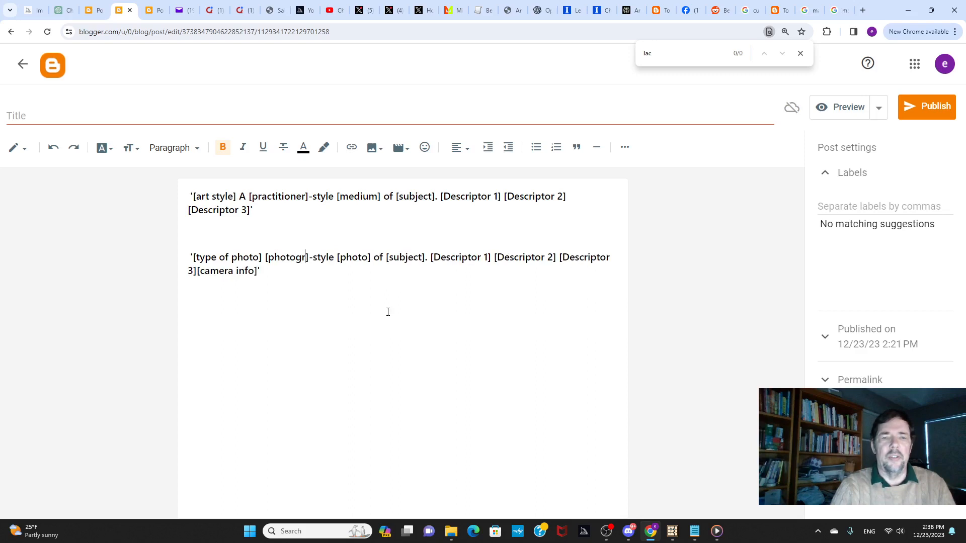
pyautogui.write('apher')
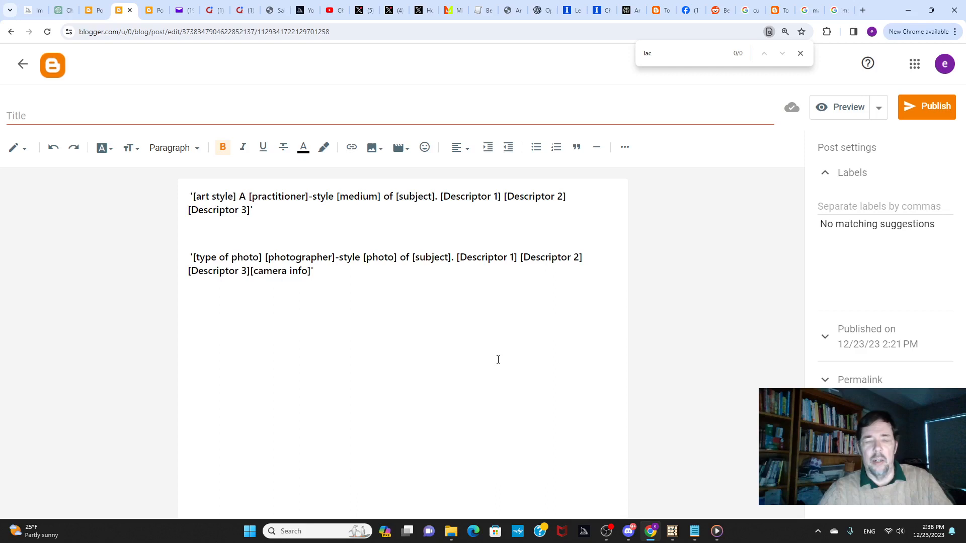
# Highlight the "camera info" placeholder and the "photographer" placeholder in the photo template one after the other, and clear the selection.
pyautogui.moveTo(254, 271); pyautogui.dragTo(306, 270)
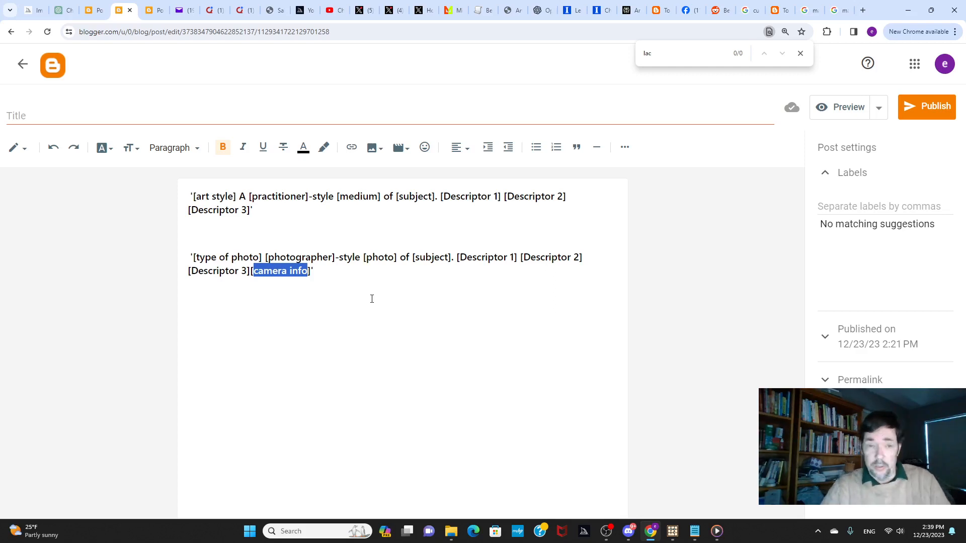
pyautogui.doubleClick(310, 257)
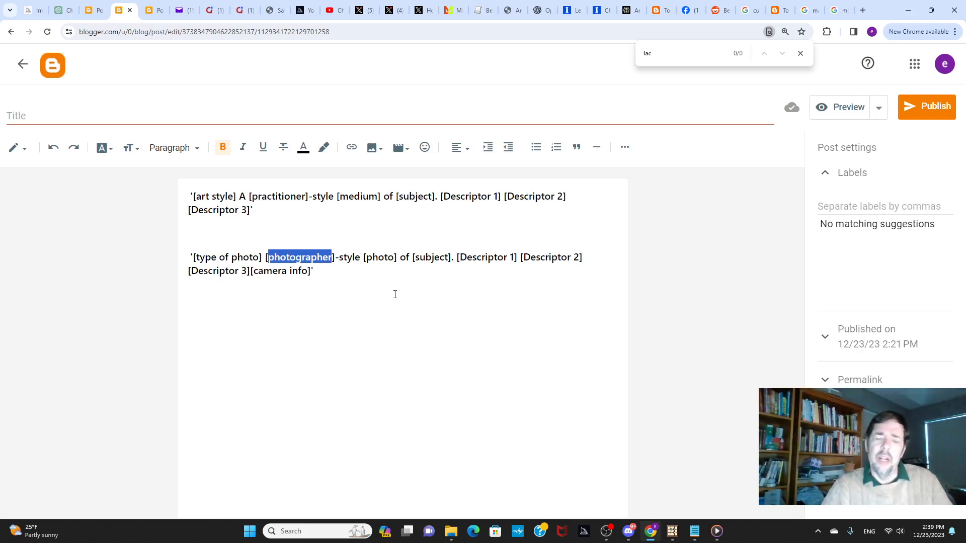
pyautogui.click(287, 272)
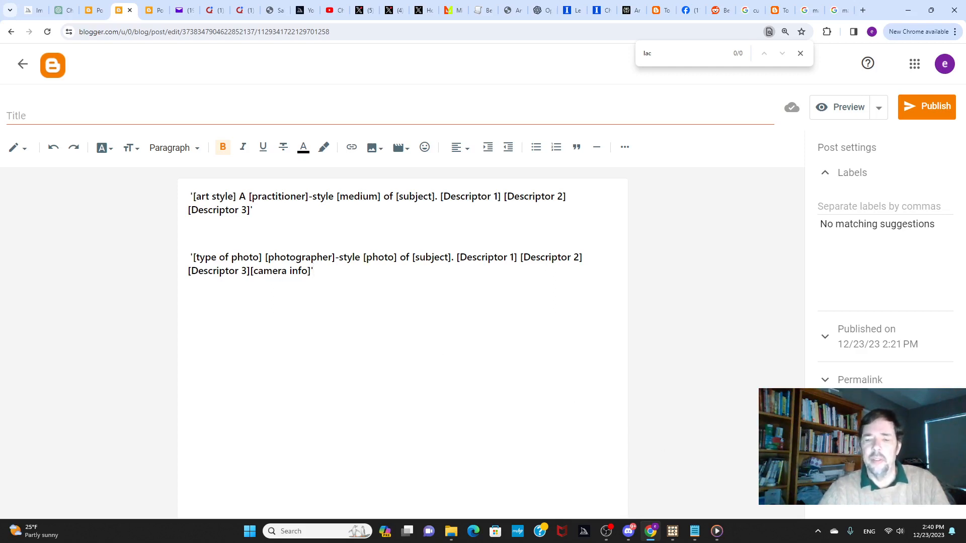
# View the Technique 3 catalog explanation in ChatGPT, and open the September blog and the December blog.
pyautogui.click(651, 531)
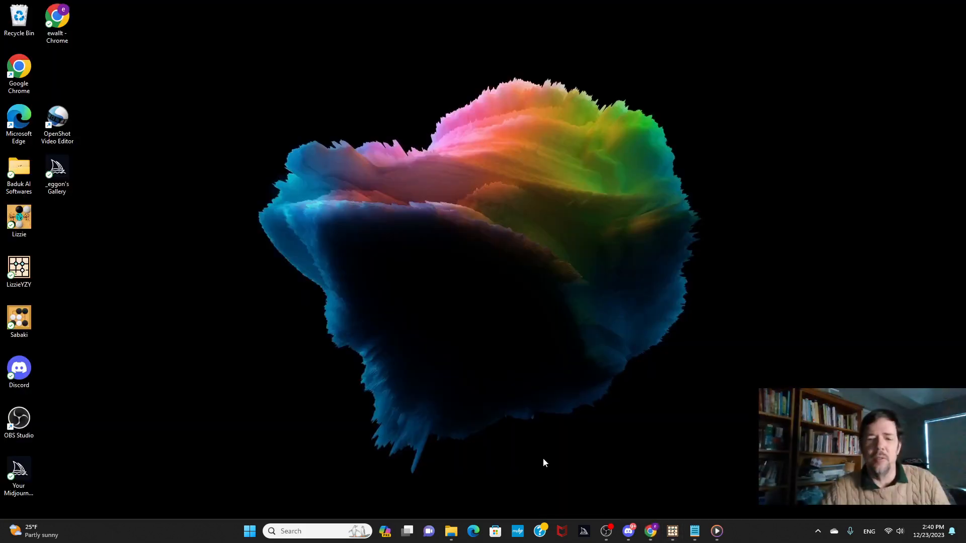
pyautogui.click(655, 538)
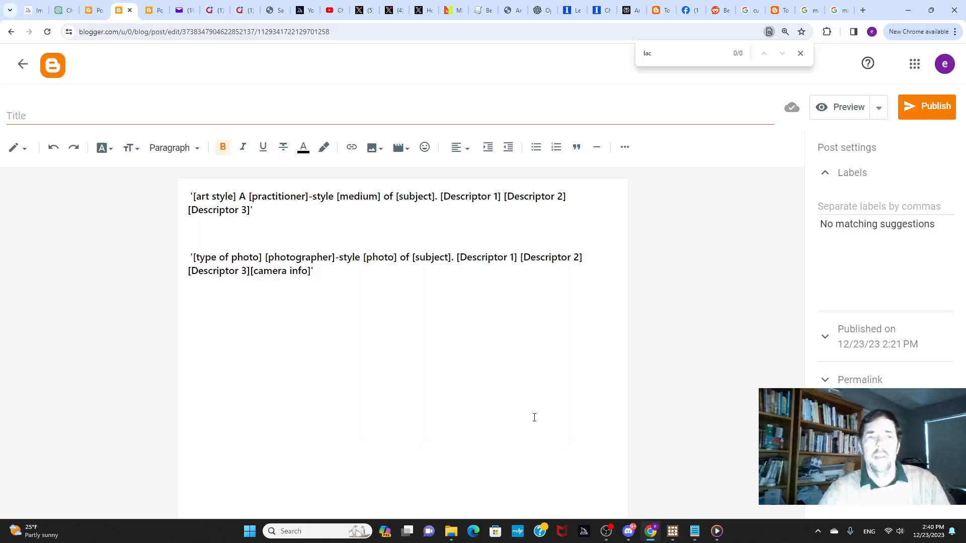
pyautogui.click(60, 11)
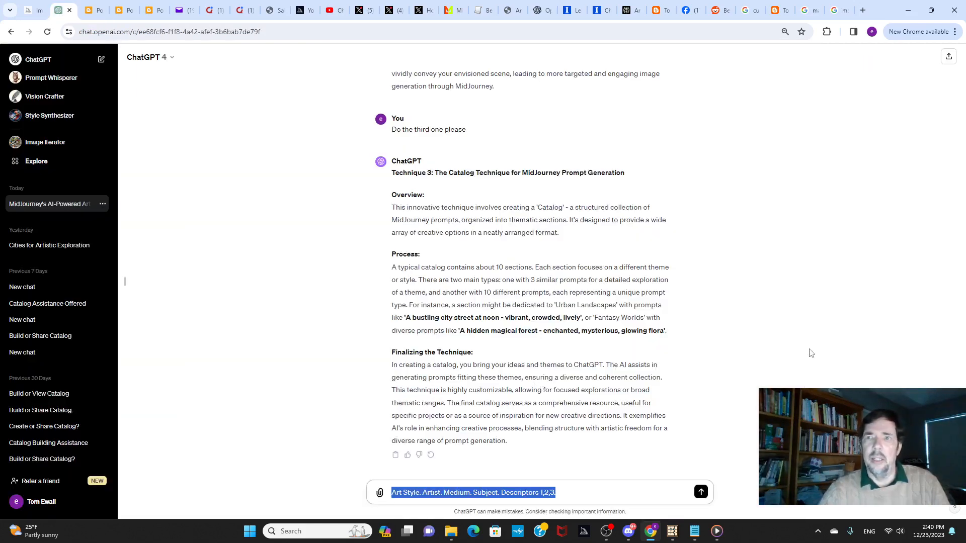
pyautogui.click(779, 10)
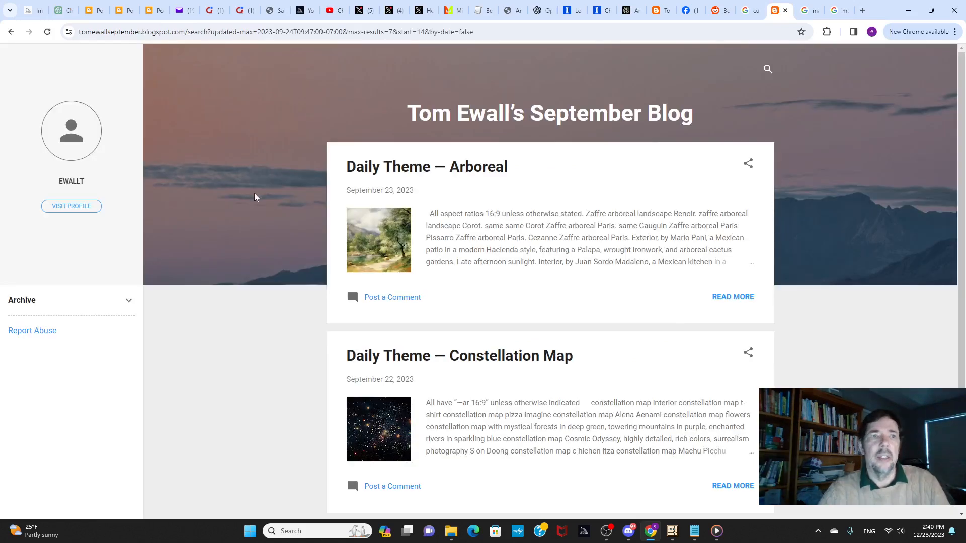
pyautogui.click(661, 10)
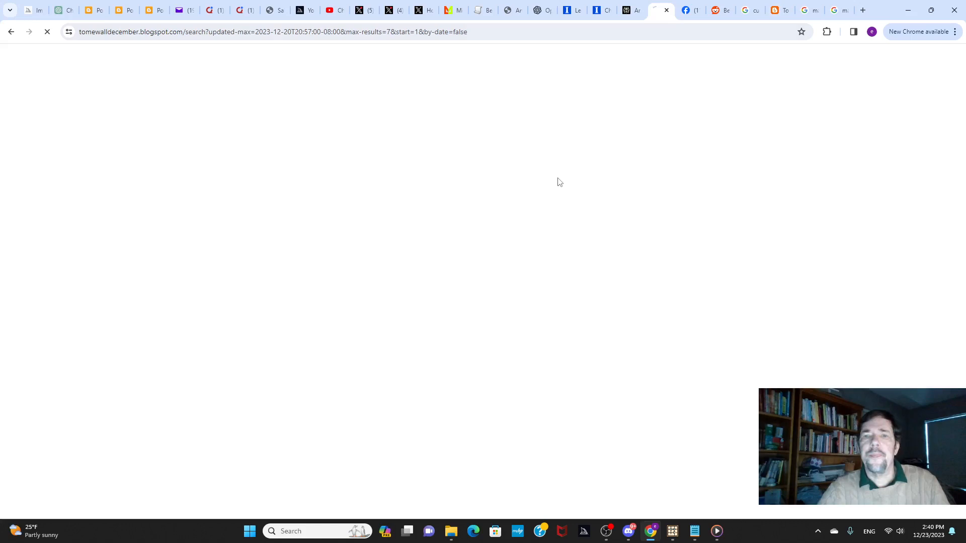